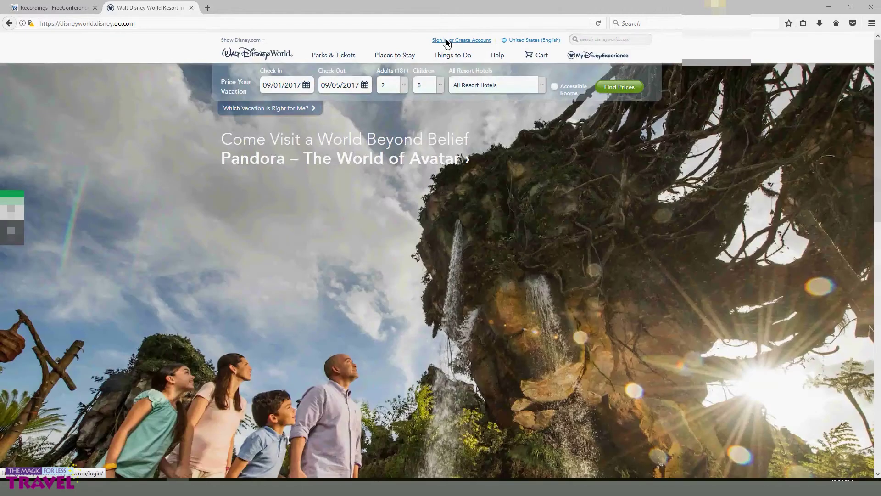
# Open the Disney account registration form and review its sign-in, personal, contact and security question sections.
pyautogui.click(461, 40)
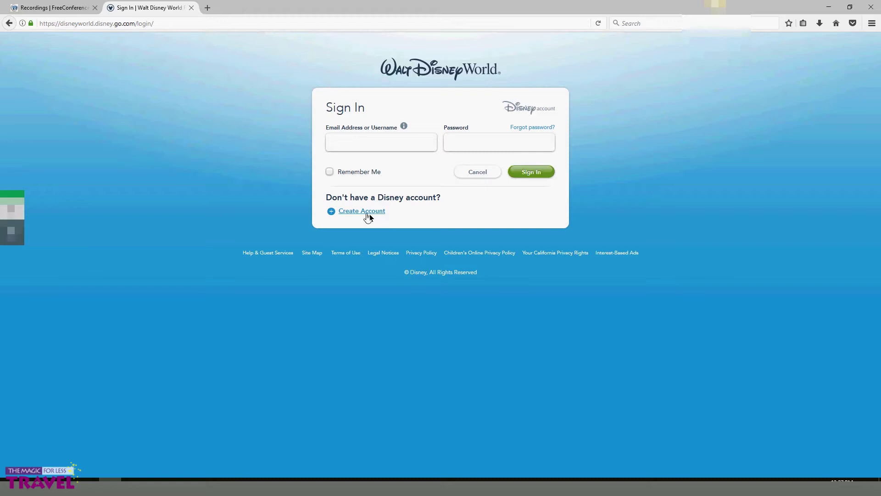
pyautogui.click(357, 211)
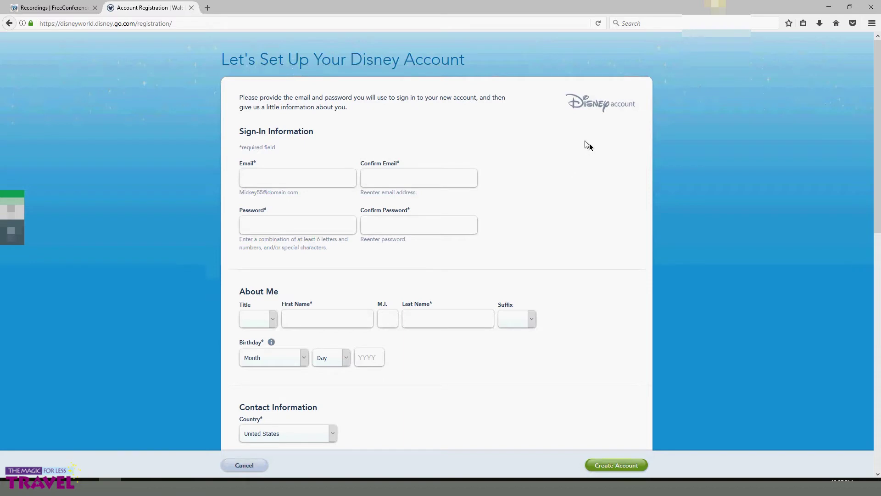
pyautogui.scroll(-6, 564, 97)
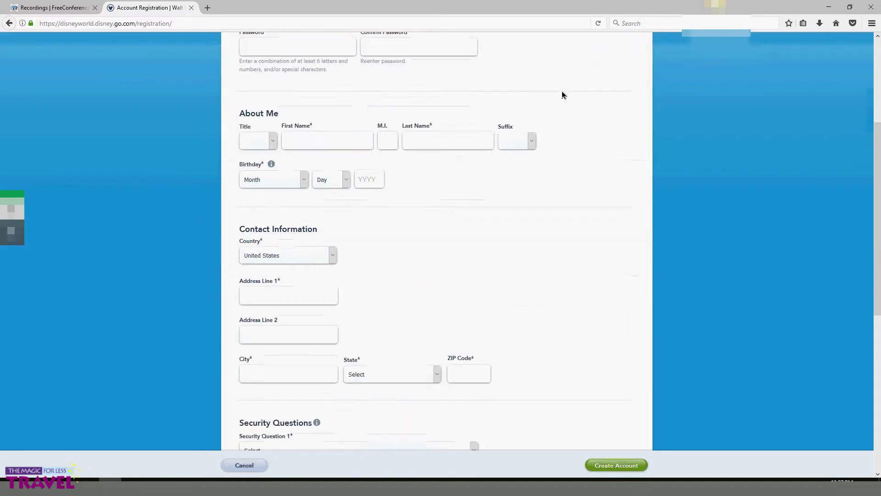
pyautogui.scroll(-4, 564, 96)
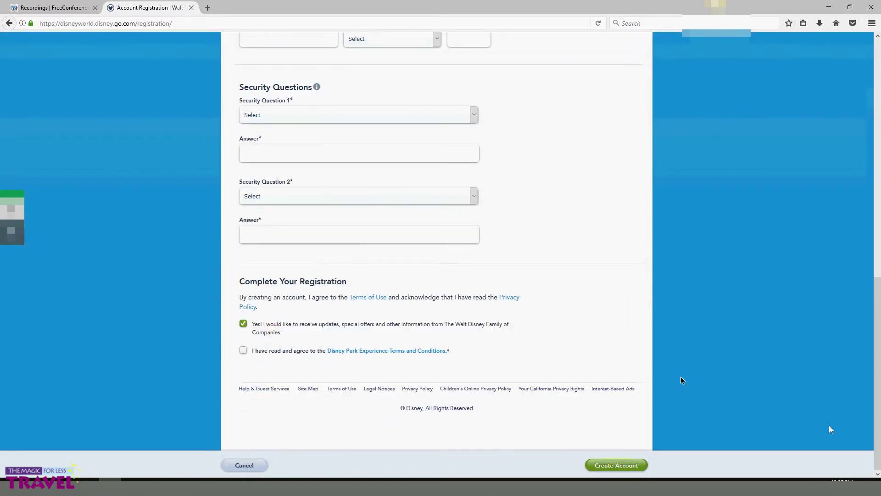
pyautogui.scroll(10, 879, 406)
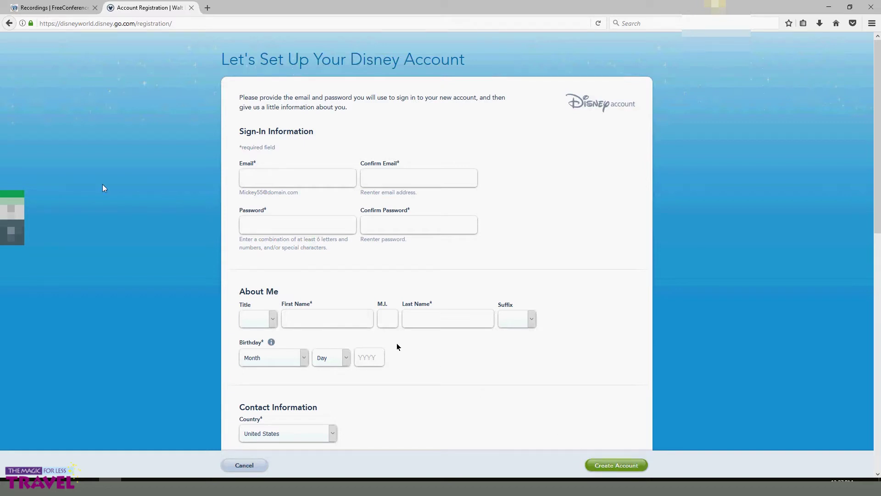
# Return to the sign-in page and sign in with a saved account e-mail and password.
pyautogui.click(10, 24)
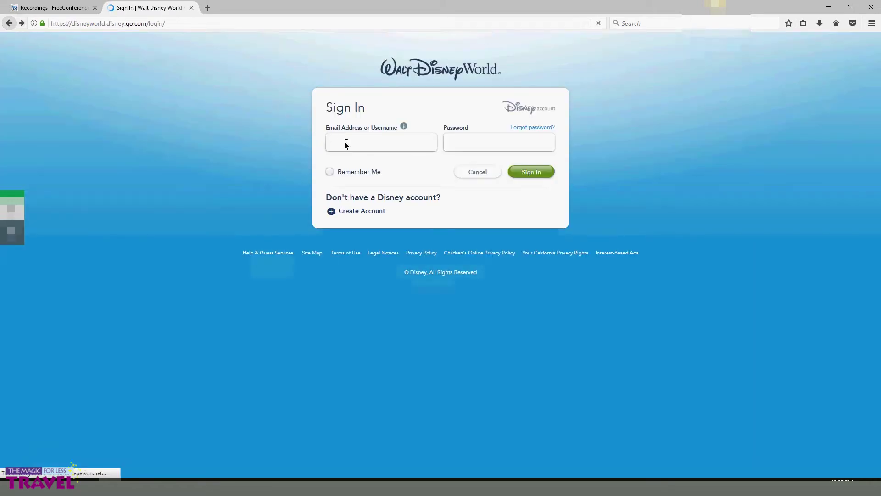
pyautogui.click(346, 142)
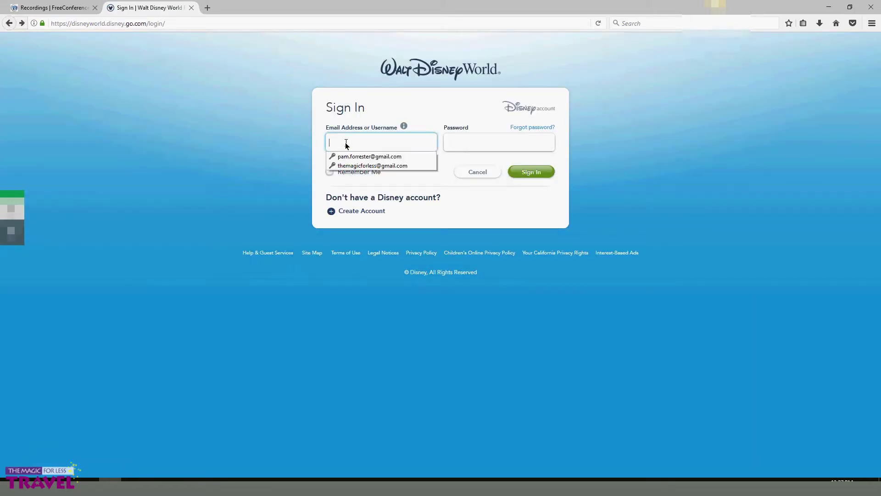
pyautogui.click(354, 165)
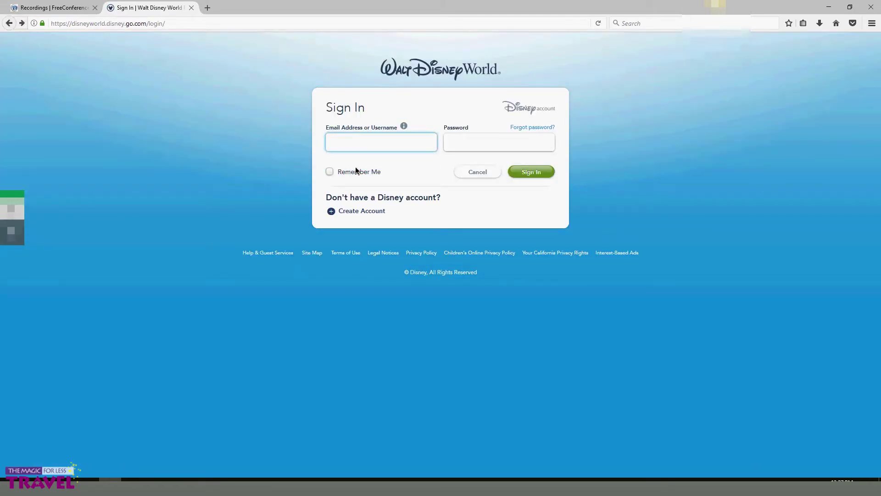
pyautogui.click(536, 175)
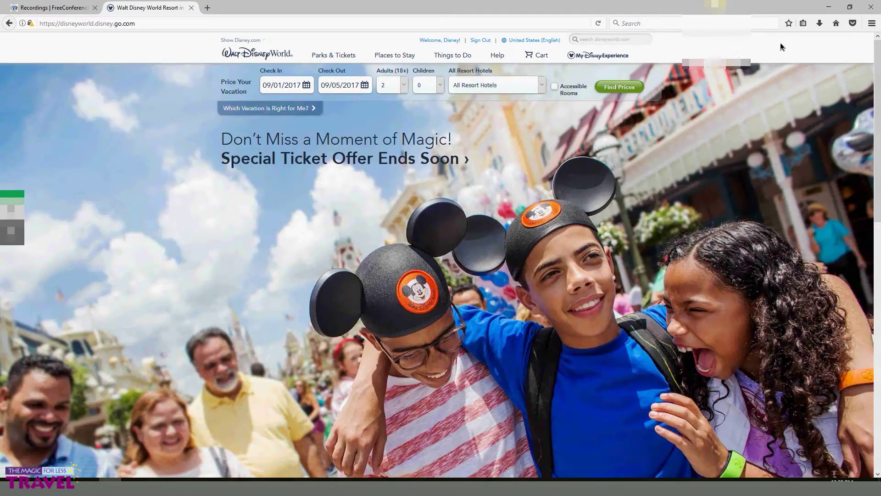
# Open the account's My Profile page and look over its header and sections.
pyautogui.moveTo(612, 57)
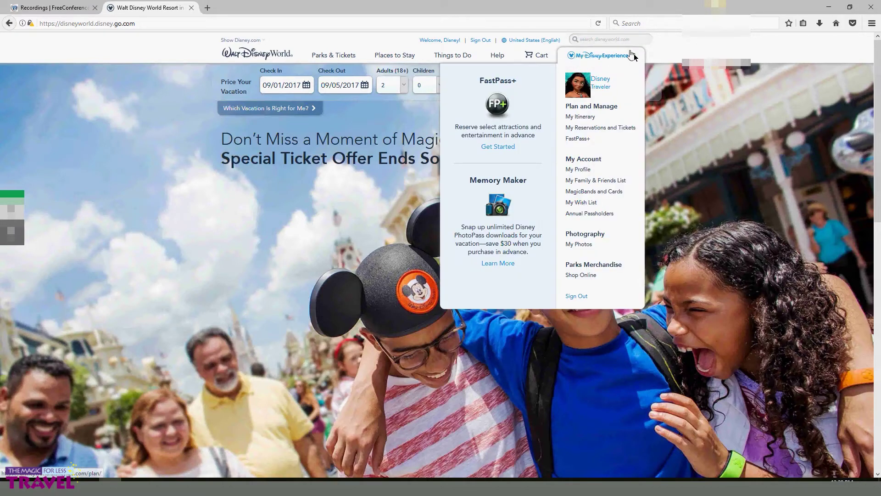
pyautogui.moveTo(546, 55)
pyautogui.moveTo(583, 57)
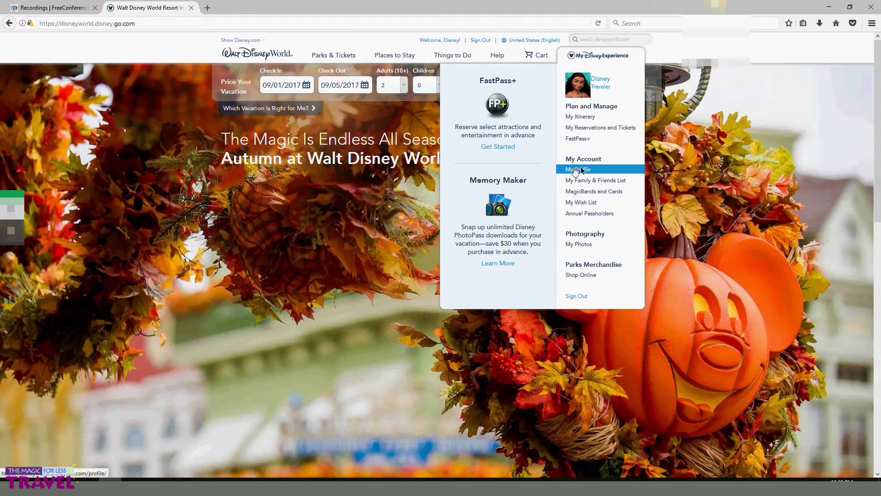
pyautogui.click(587, 169)
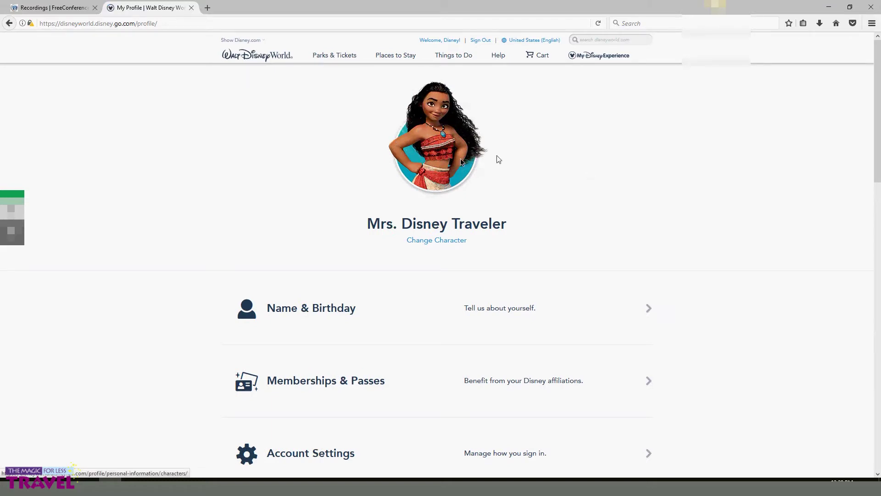
pyautogui.moveTo(494, 54)
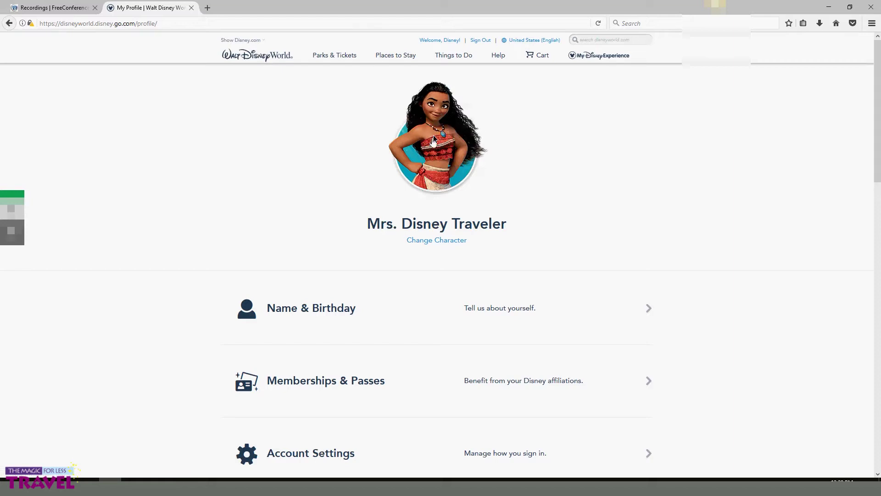
pyautogui.scroll(-2, 573, 169)
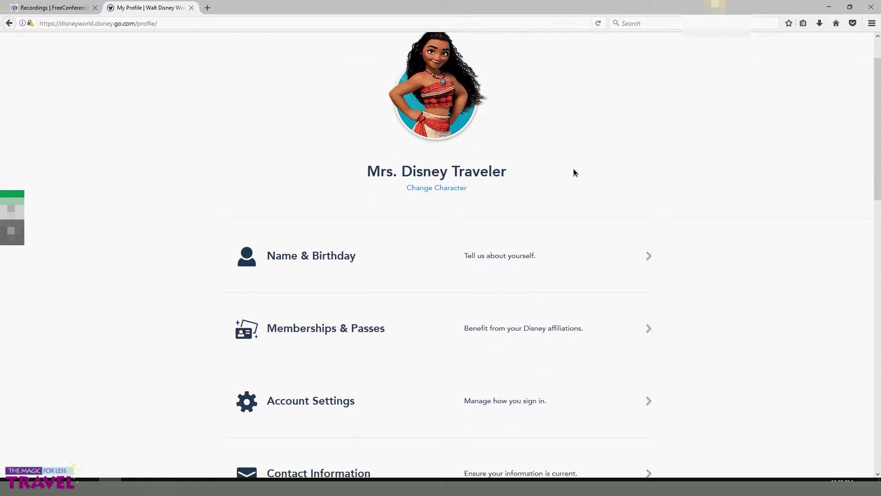
pyautogui.scroll(2, 574, 172)
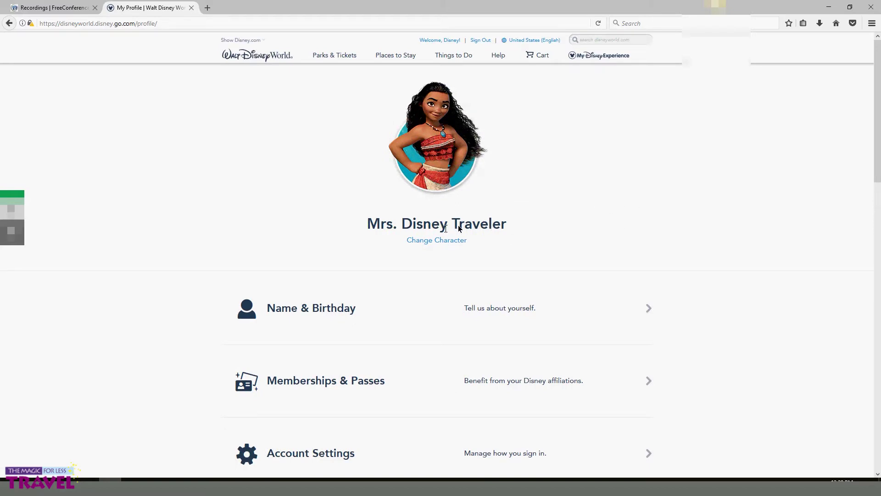
# Change the profile character to Violet and save the choice.
pyautogui.click(438, 244)
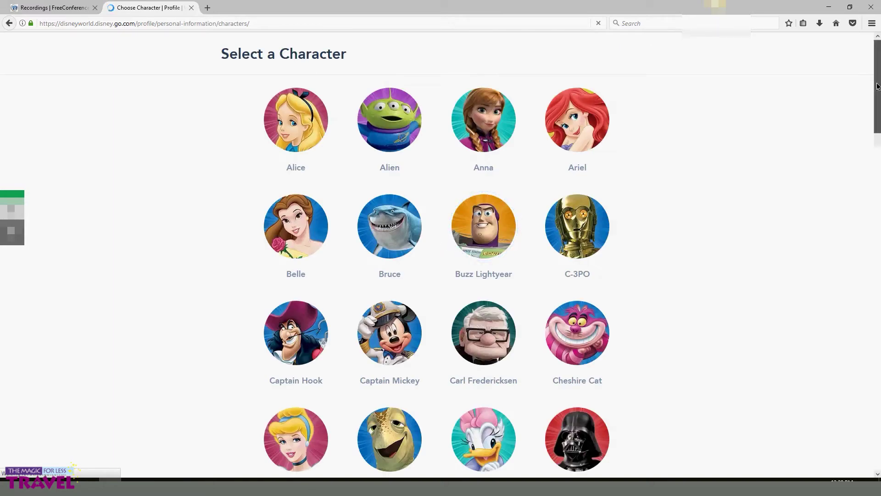
pyautogui.moveTo(877, 87); pyautogui.dragTo(880, 334)
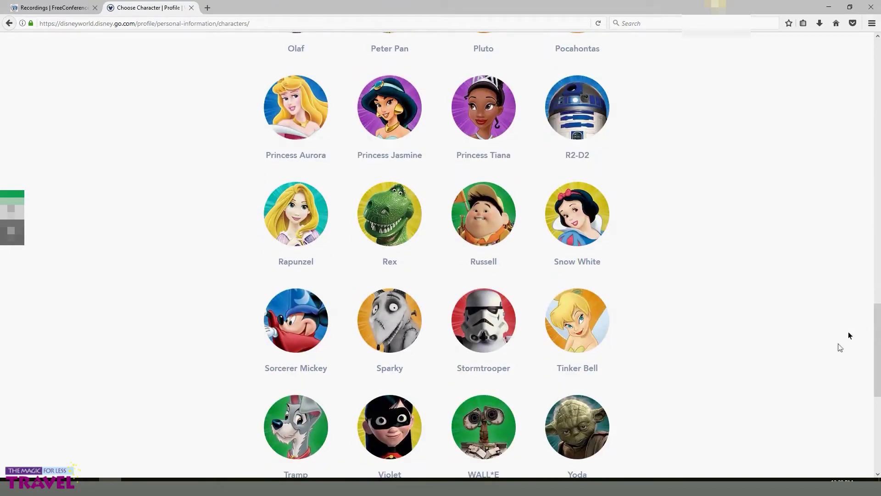
pyautogui.moveTo(877, 367); pyautogui.dragTo(877, 396)
pyautogui.click(393, 321)
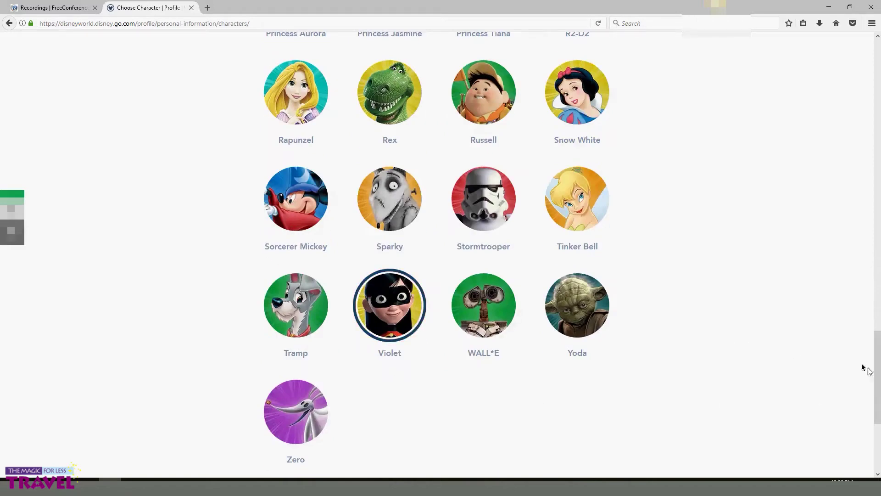
pyautogui.moveTo(877, 376); pyautogui.dragTo(877, 400)
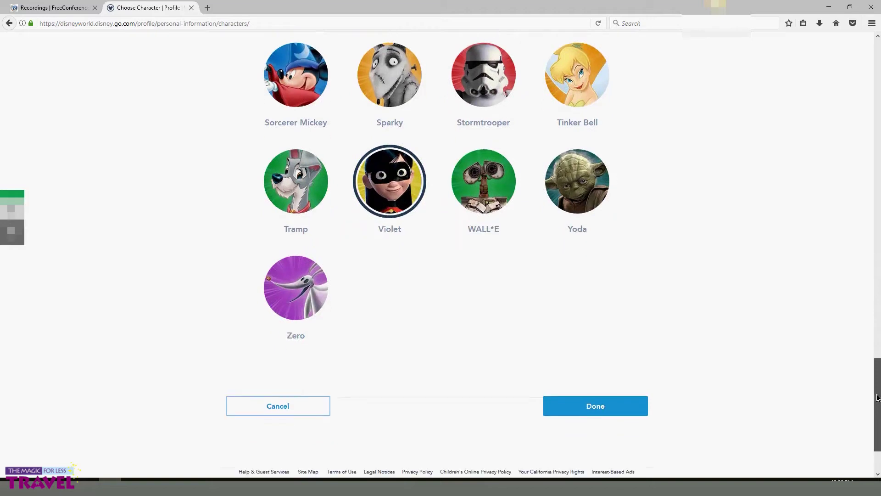
pyautogui.click(601, 407)
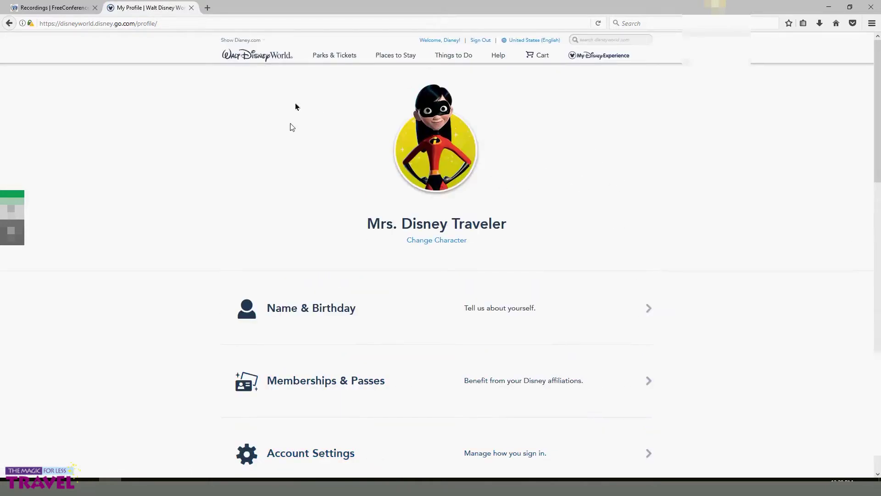
# Review the profile sections and the Payment Method page's credit card and room account PIN options, leaving without saving.
pyautogui.scroll(-1, 209, 132)
pyautogui.scroll(-2, 208, 133)
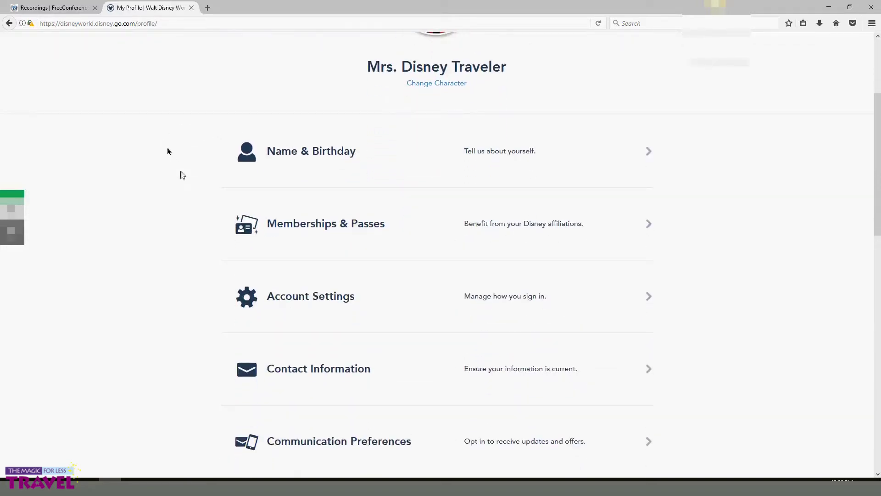
pyautogui.scroll(-1, 183, 179)
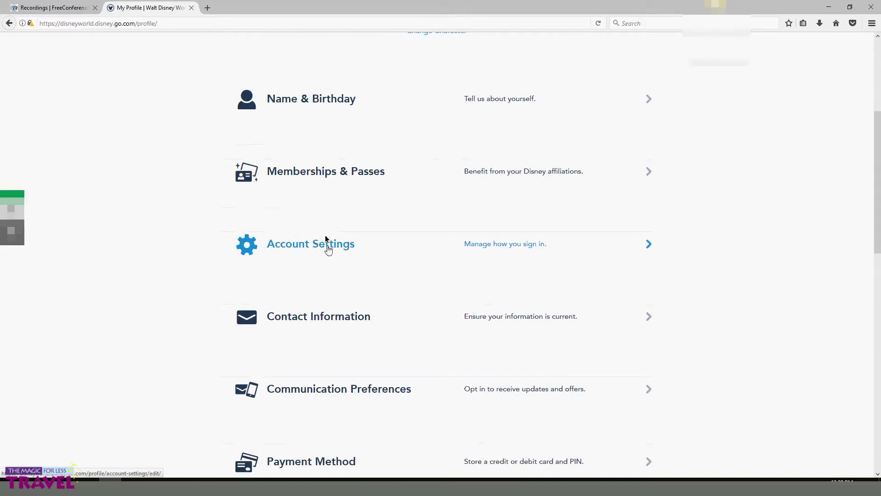
pyautogui.scroll(-2, 424, 287)
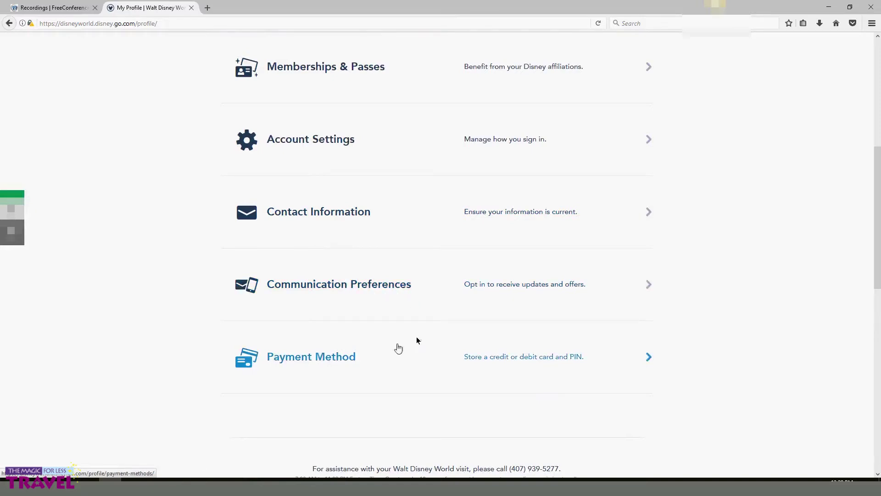
pyautogui.click(335, 355)
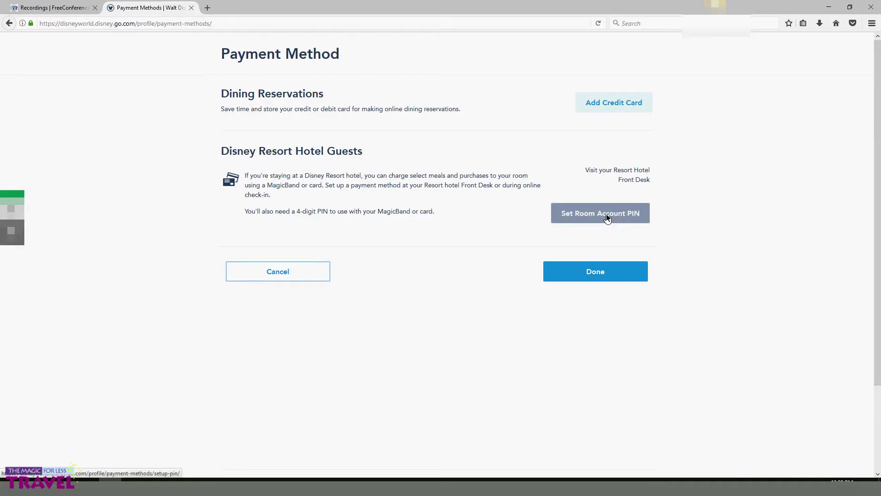
pyautogui.click(281, 275)
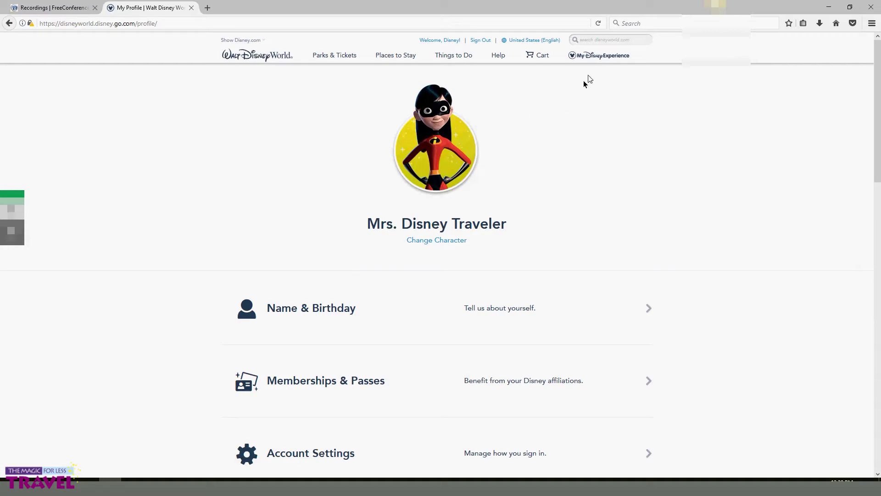
# Examine the My Family & Friends List and the guest form for entering name and age, leaving without adding anyone.
pyautogui.moveTo(601, 53)
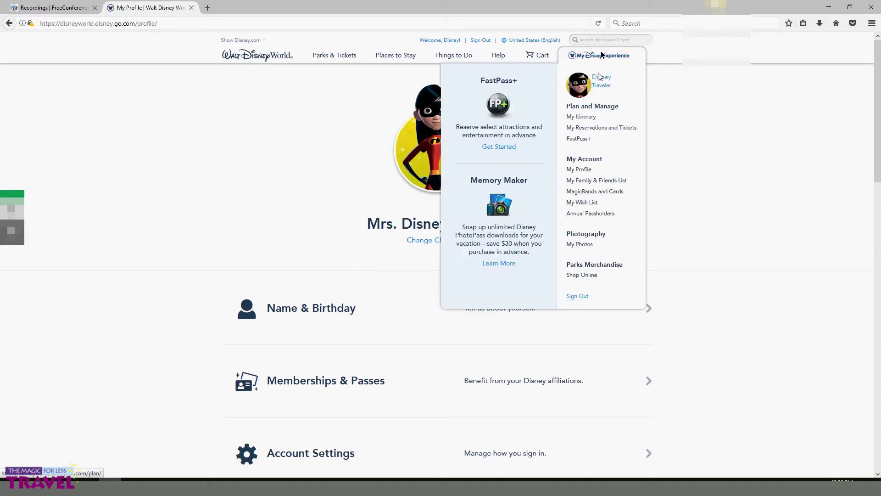
pyautogui.click(595, 184)
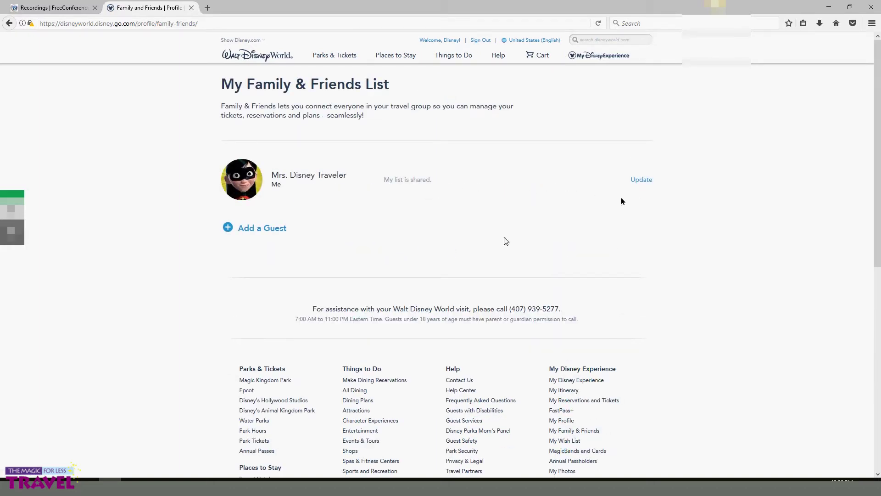
pyautogui.click(268, 232)
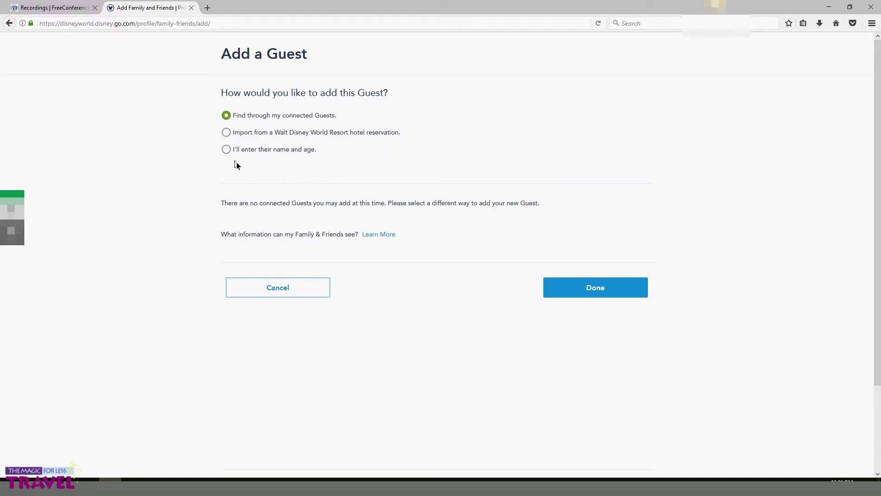
pyautogui.click(227, 150)
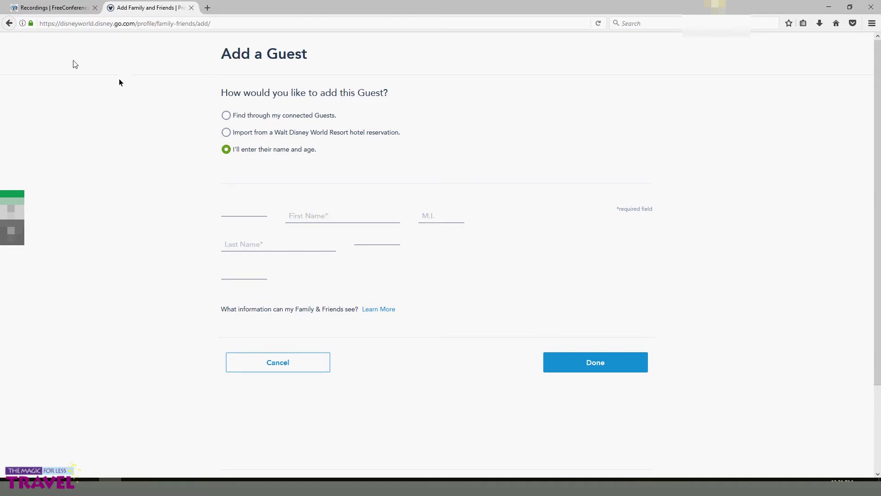
pyautogui.rightClick(9, 23)
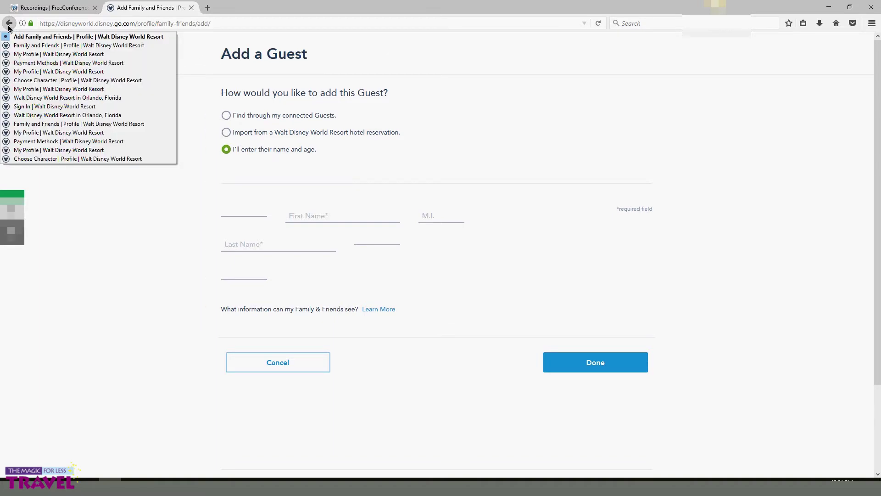
pyautogui.click(438, 69)
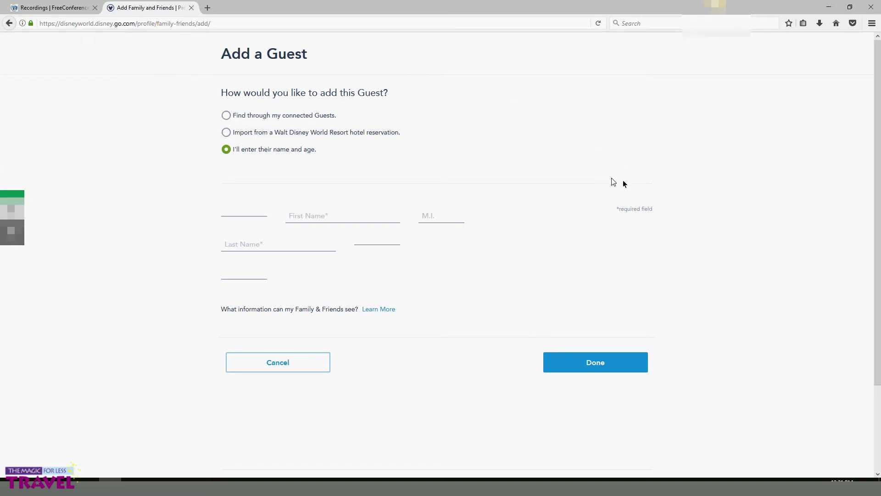
pyautogui.click(297, 371)
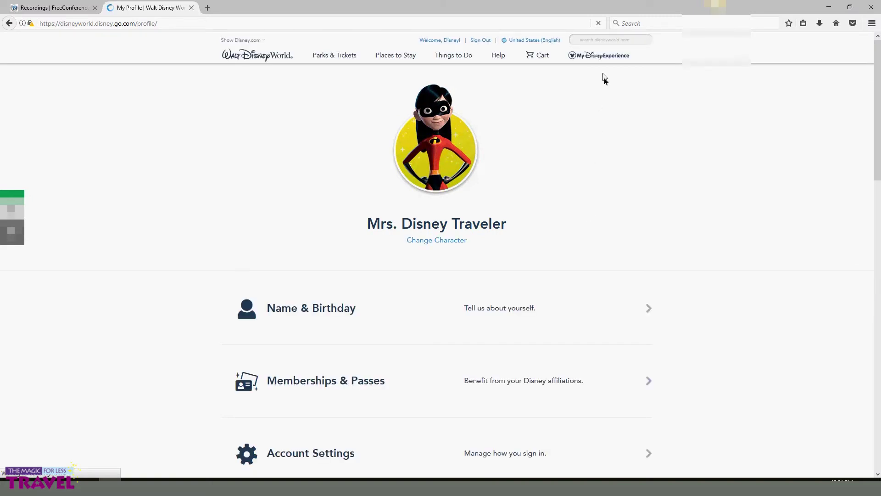
# Open My Reservations and Tickets and look over the options for linking resort, ticket and dining reservations.
pyautogui.moveTo(599, 56)
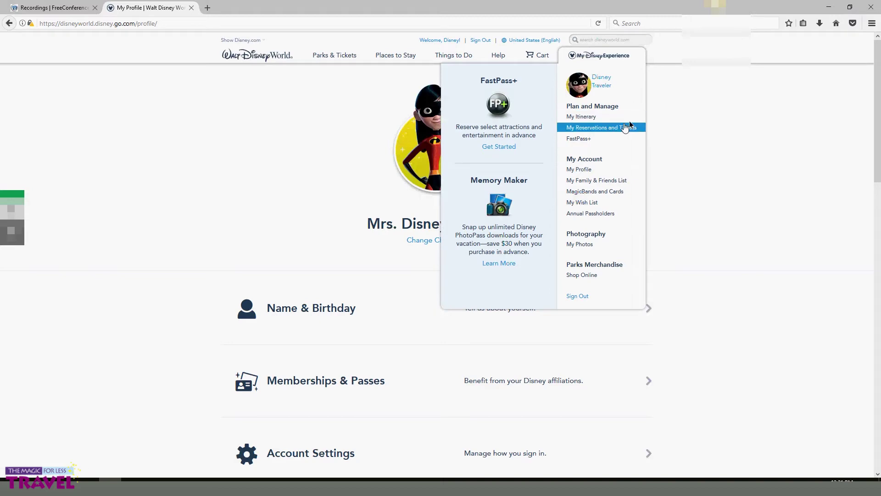
pyautogui.click(612, 129)
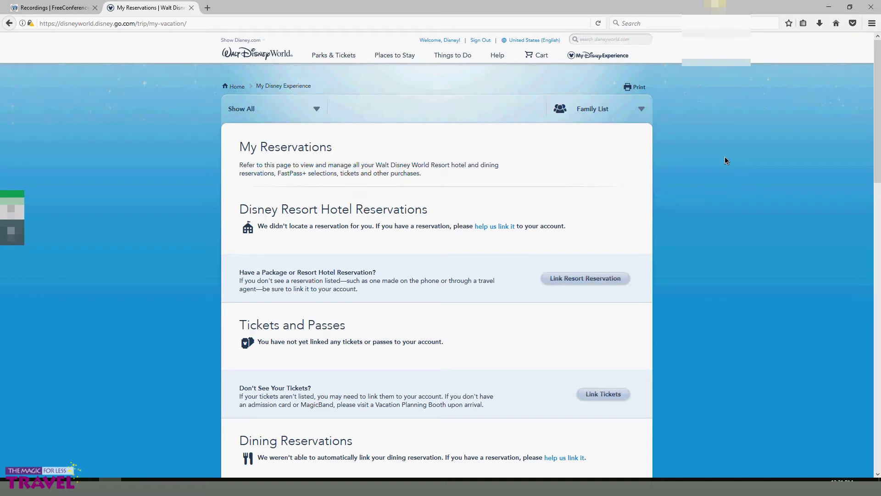
pyautogui.scroll(-2, 725, 158)
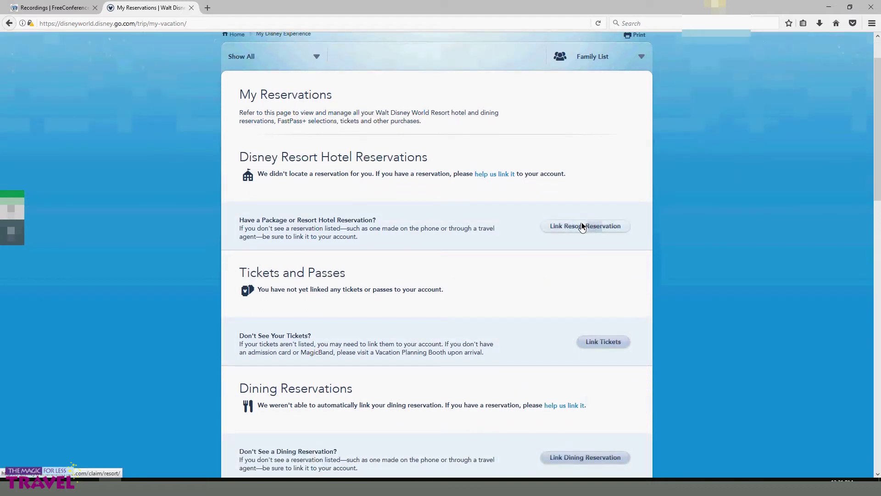
# Open the resort reservation linking form to check its required fields, and cancel without linking anything.
pyautogui.click(581, 227)
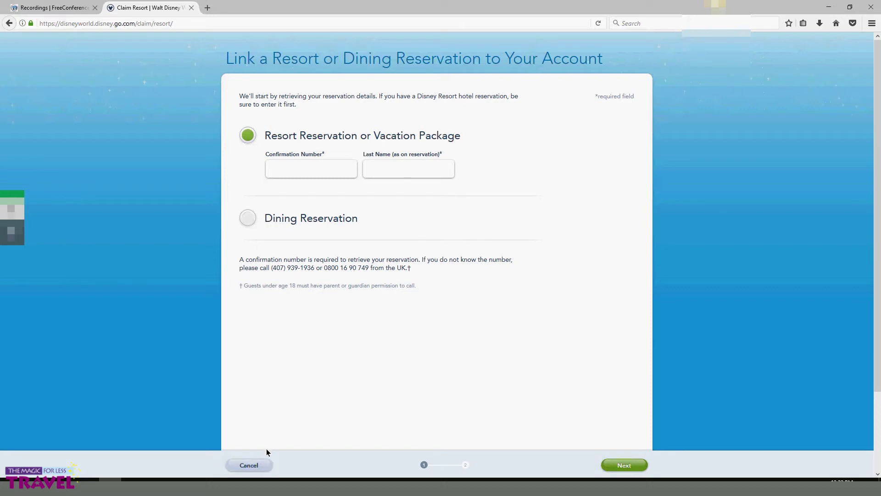
pyautogui.click(254, 466)
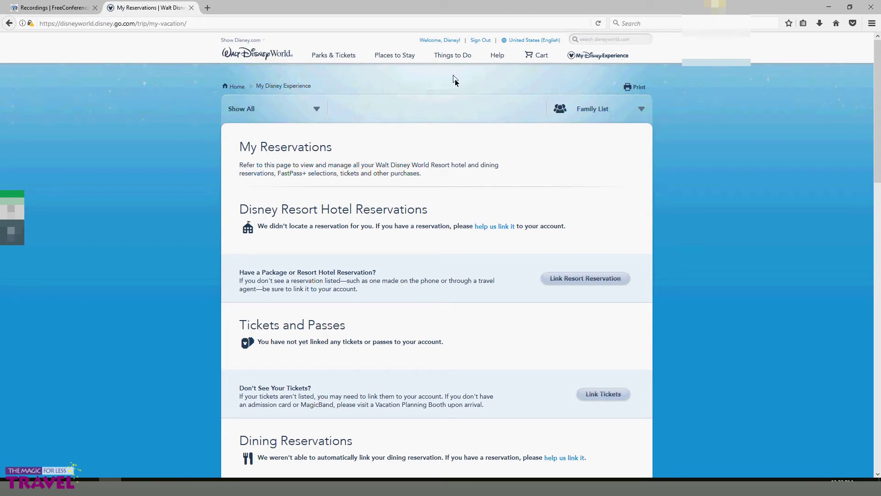
# Visit the page for making dining reservations and go back to My Disney Experience.
pyautogui.moveTo(449, 61)
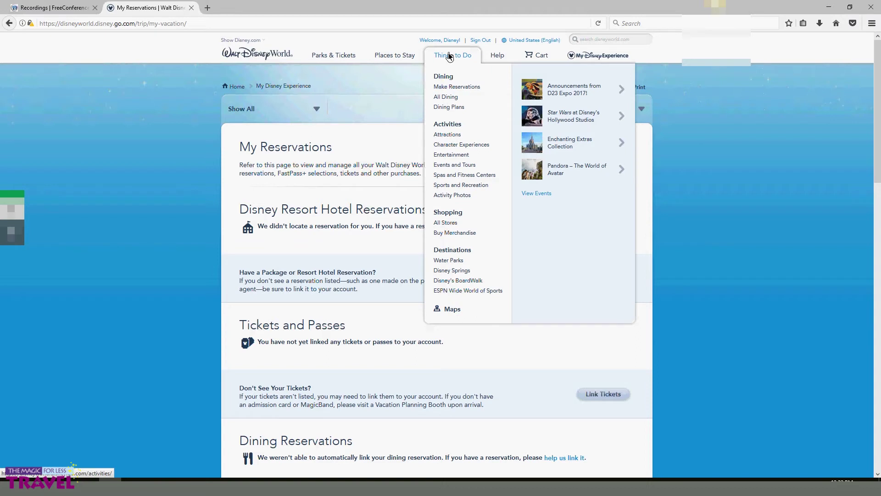
pyautogui.click(447, 90)
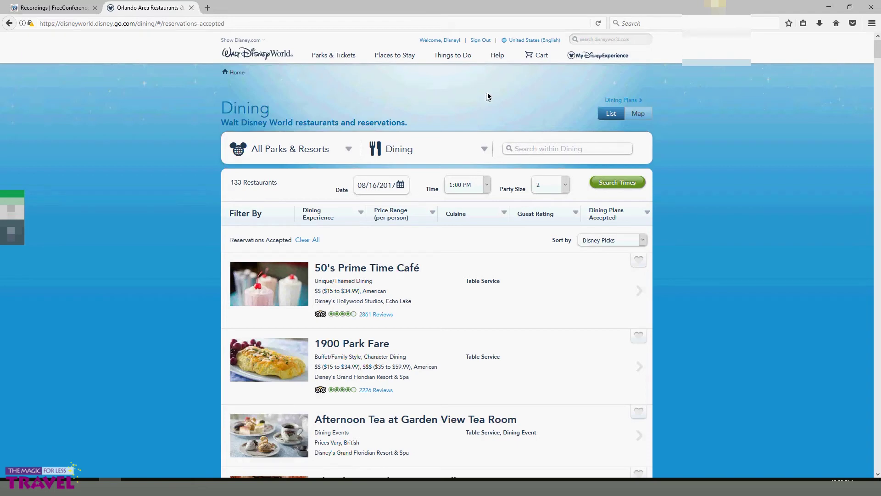
pyautogui.moveTo(588, 59)
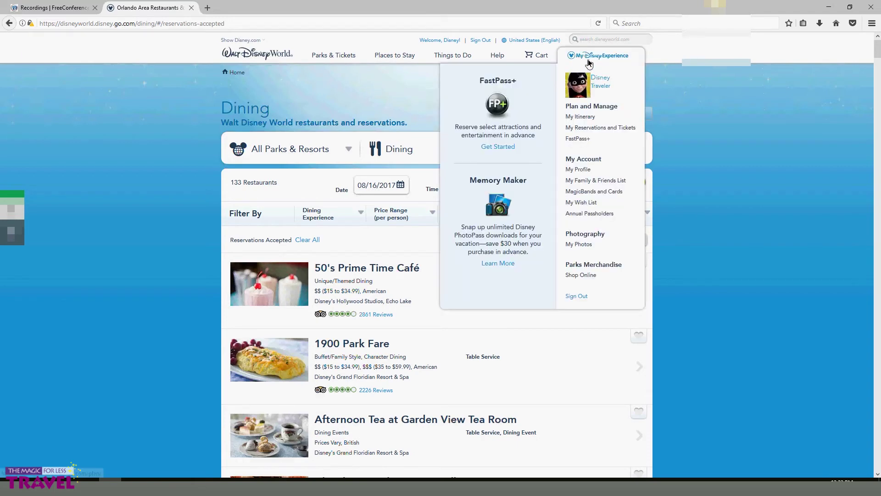
pyautogui.click(590, 58)
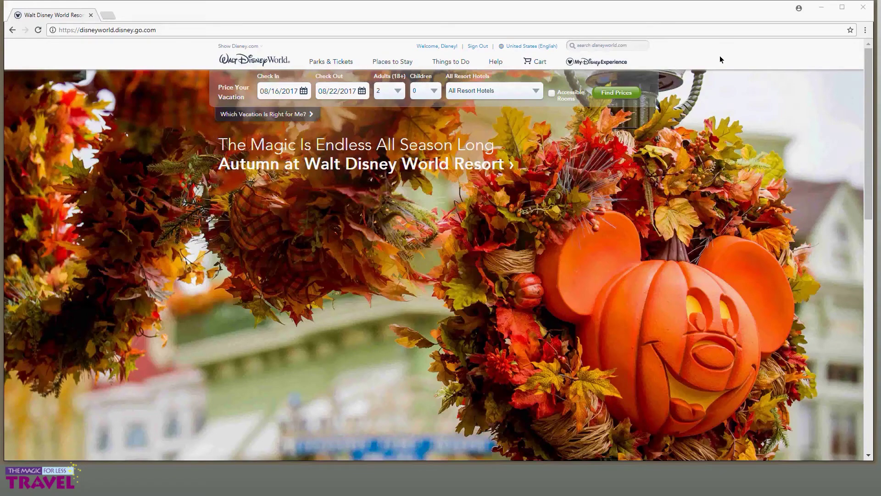
# Start adding a guest to the My Family & Friends List by entering their name and age.
pyautogui.moveTo(602, 61)
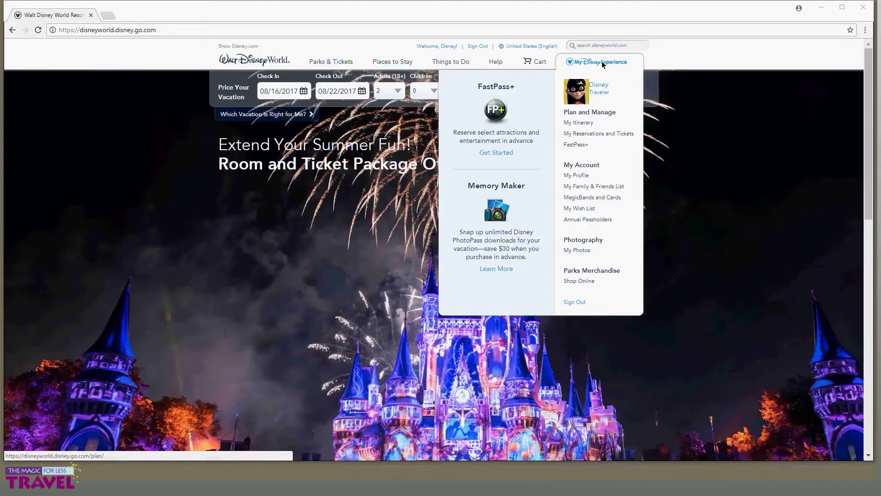
pyautogui.click(592, 186)
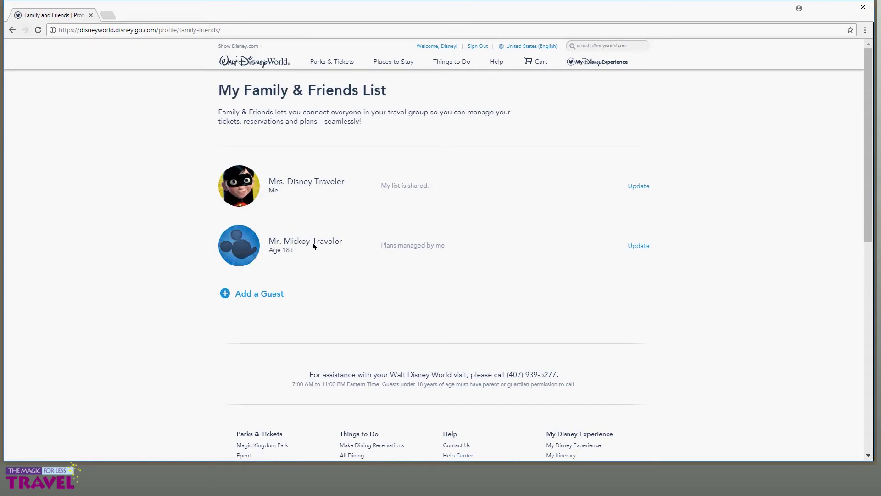
pyautogui.click(274, 294)
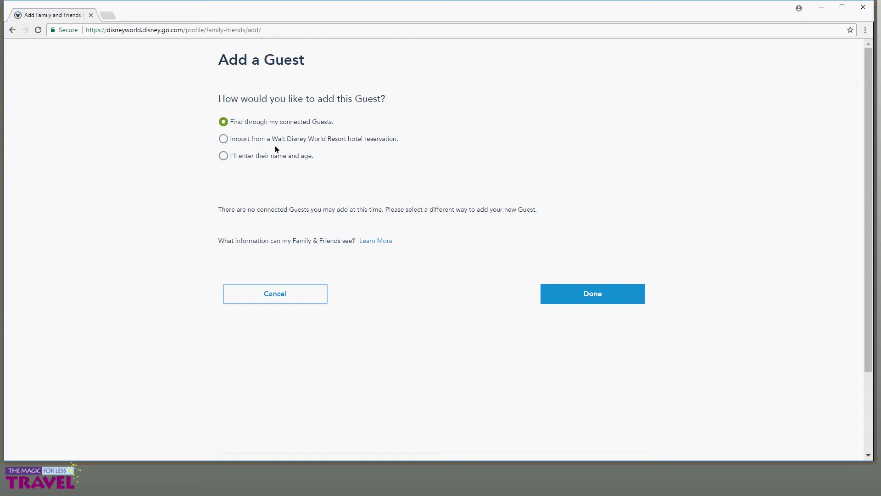
pyautogui.click(224, 156)
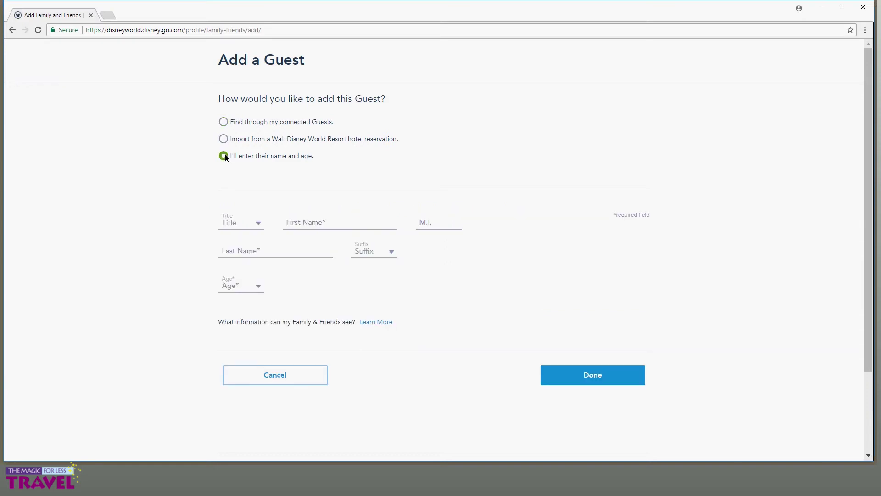
# Fill in the new guest's details with title Ms., the guest's first and last name, and age 18+.
pyautogui.click(257, 223)
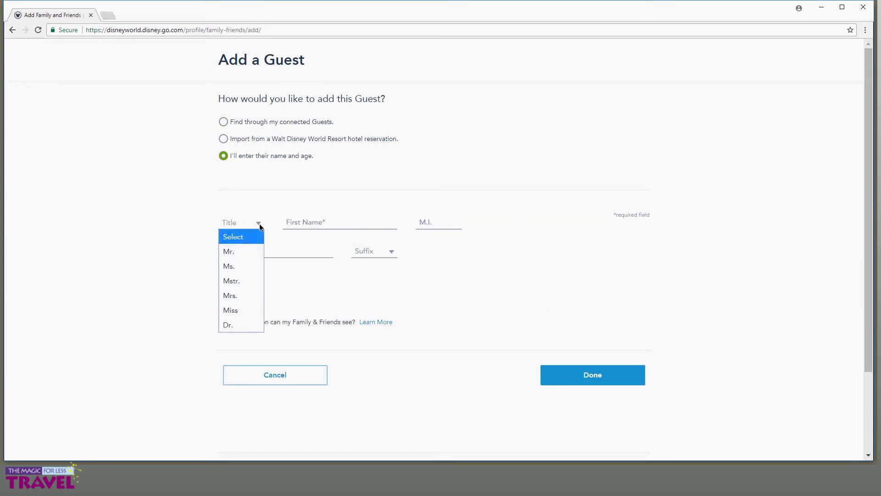
pyautogui.click(243, 265)
pyautogui.click(296, 222)
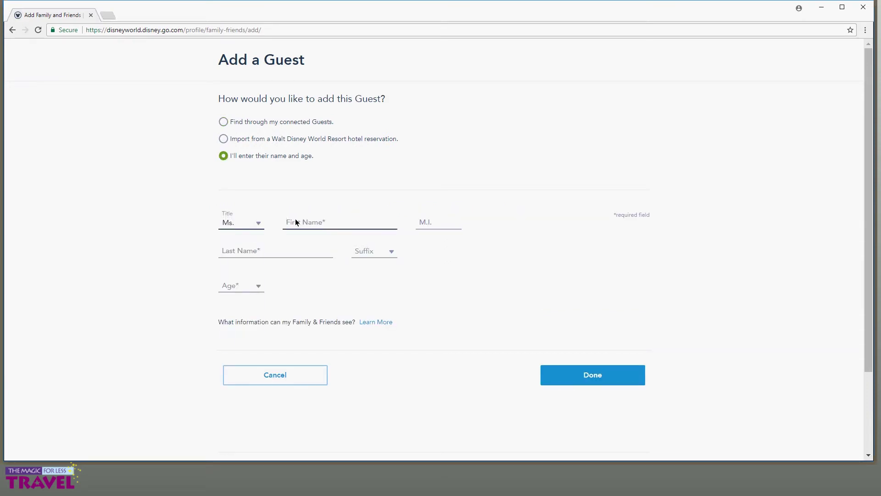
pyautogui.click(251, 252)
pyautogui.write('Traveler')
pyautogui.click(255, 285)
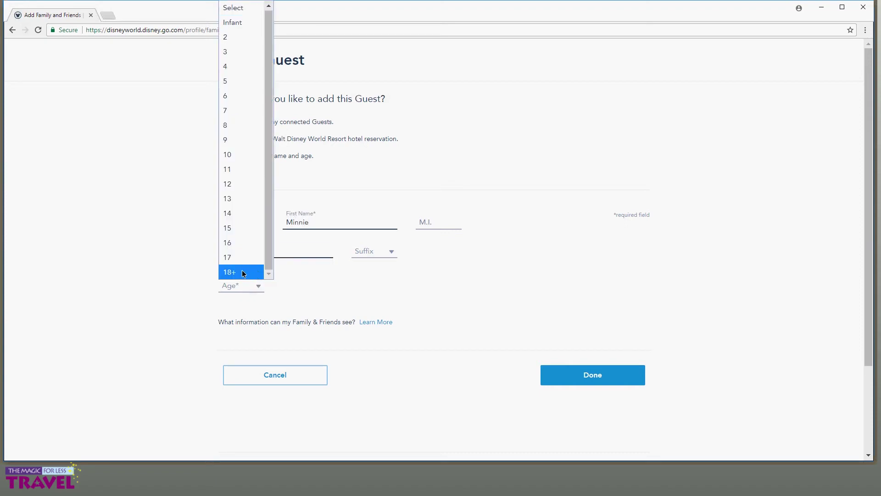
pyautogui.click(244, 274)
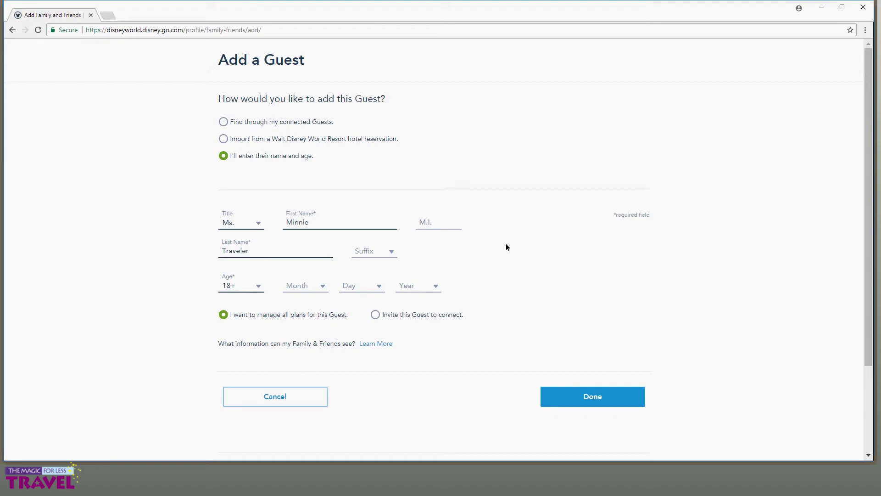
# Check the option inviting the guest to connect by email, but choose to manage all their plans and finish adding them.
pyautogui.click(375, 316)
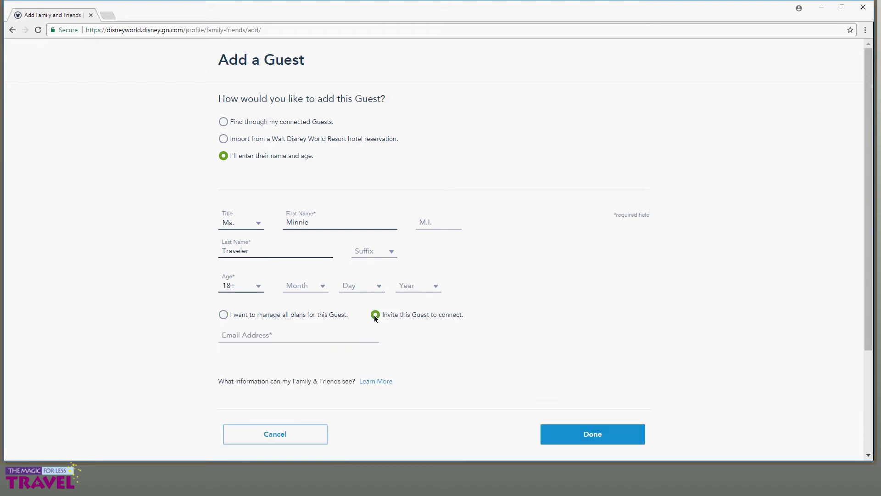
pyautogui.click(230, 335)
pyautogui.click(224, 315)
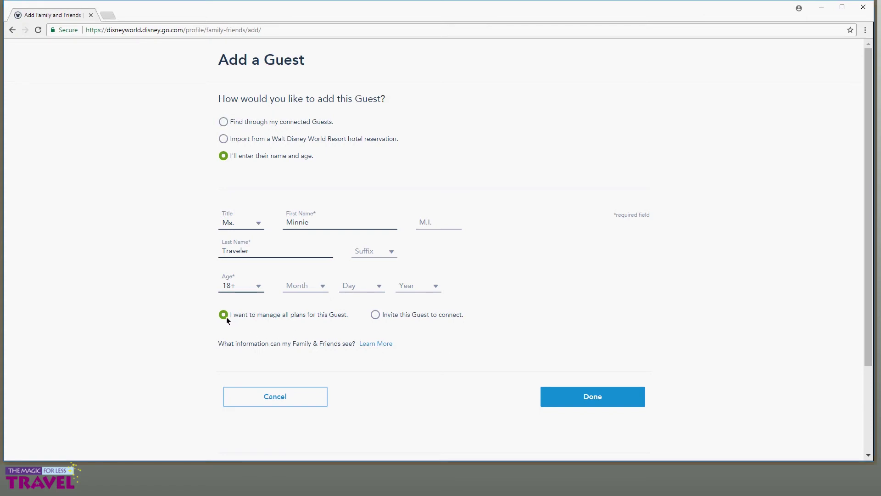
pyautogui.click(573, 395)
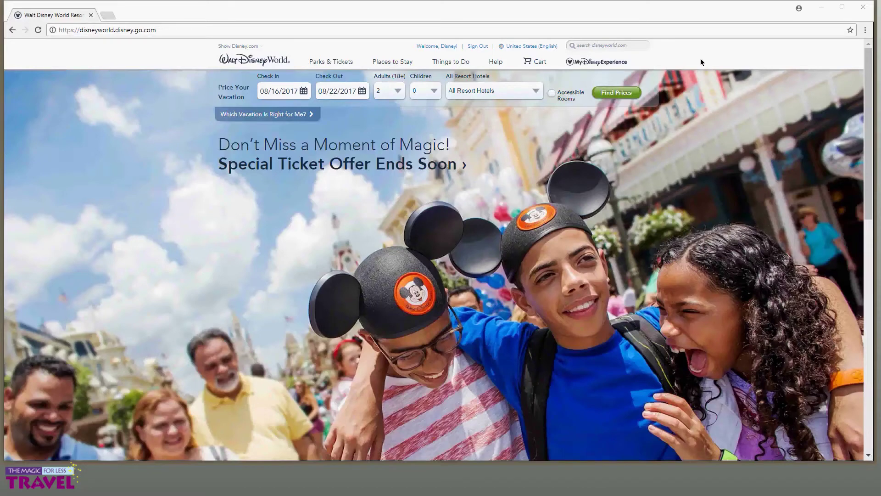
# Open My Reservations and Tickets and look over the resort, ticket, dining, FastPass+ and Memory Maker sections.
pyautogui.moveTo(616, 62)
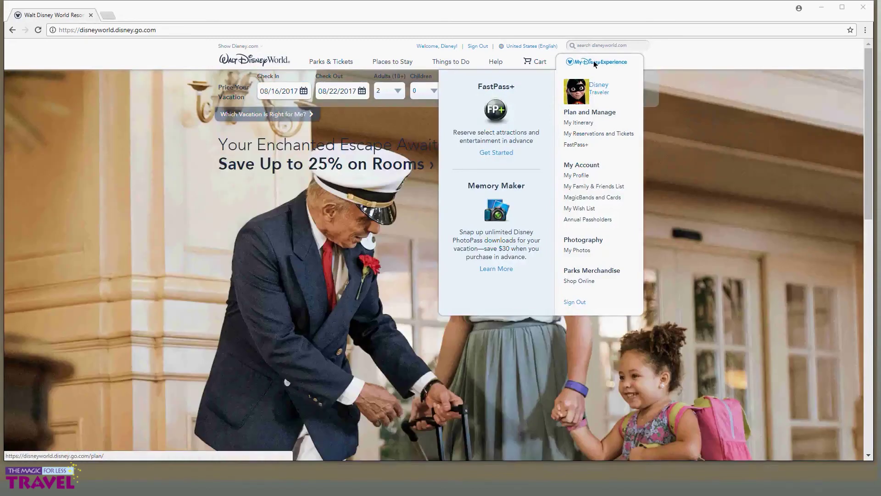
pyautogui.click(598, 134)
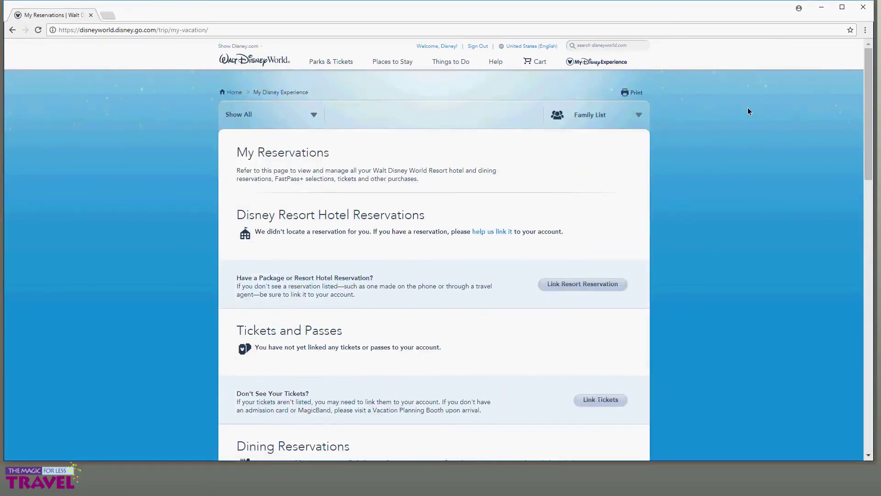
pyautogui.scroll(-1, 748, 108)
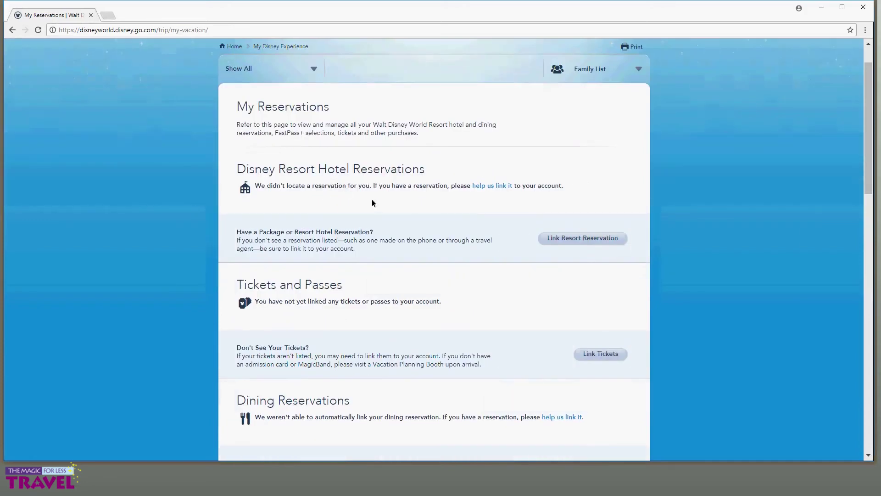
pyautogui.scroll(-5, 437, 218)
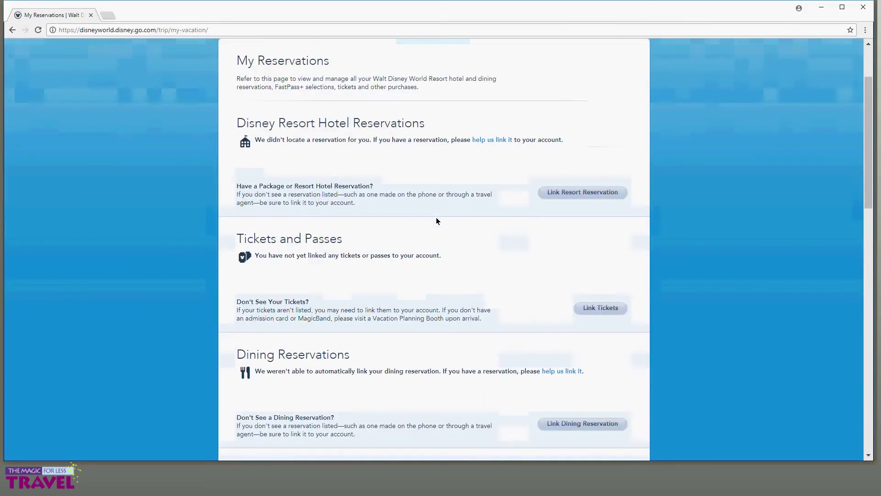
pyautogui.scroll(-2, 436, 221)
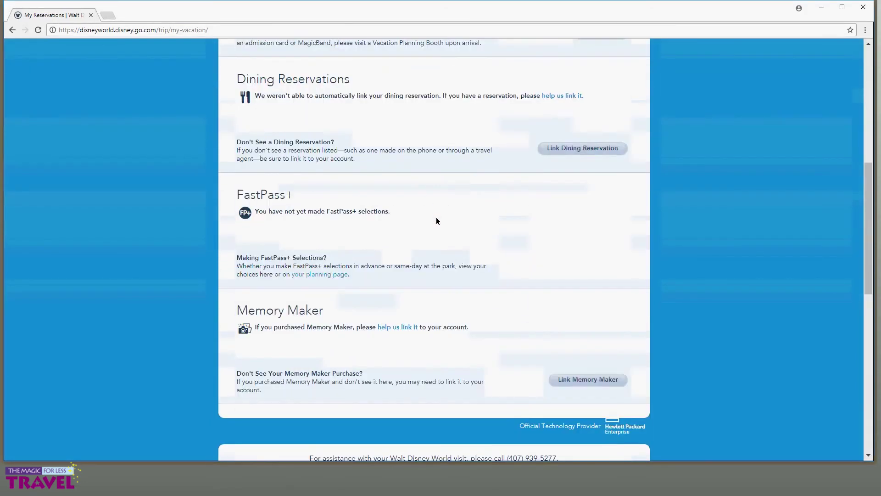
pyautogui.scroll(8, 700, 244)
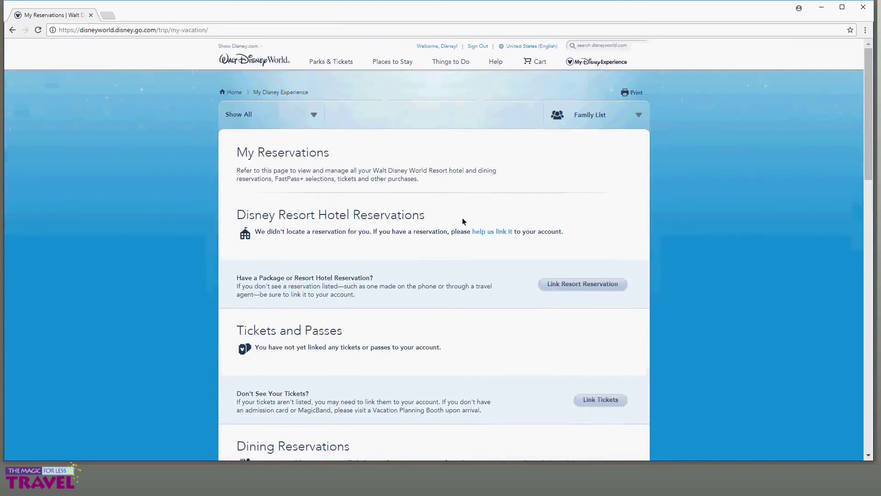
# Link the resort reservation using its confirmation number and the last name on the booking, and accept the matched travel party.
pyautogui.click(559, 285)
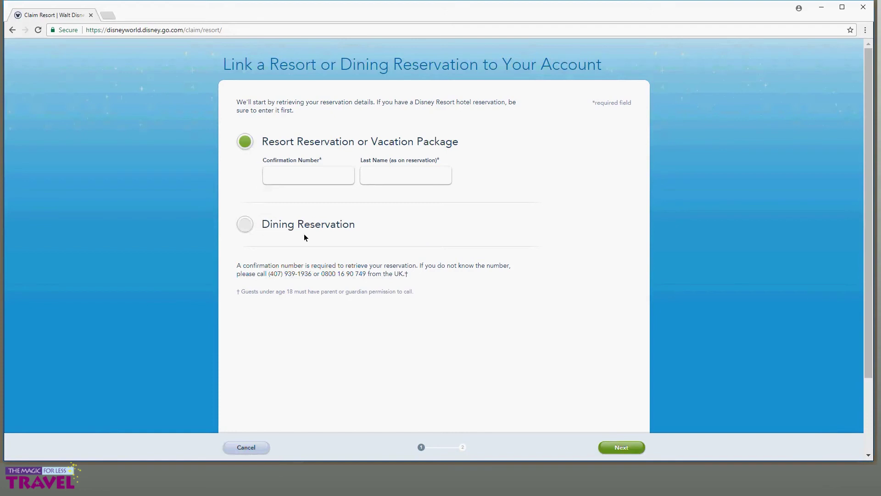
pyautogui.click(279, 175)
pyautogui.rightClick(279, 176)
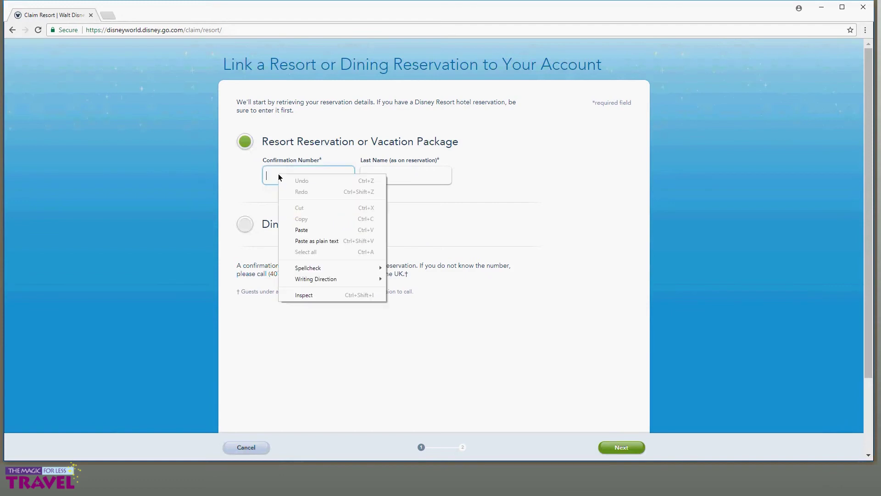
pyautogui.click(302, 230)
pyautogui.click(387, 177)
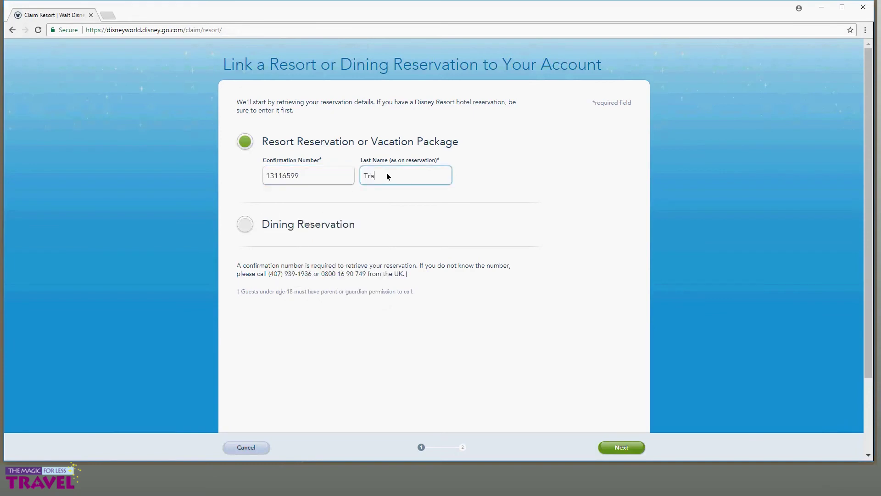
pyautogui.write('Traveler')
pyautogui.click(613, 447)
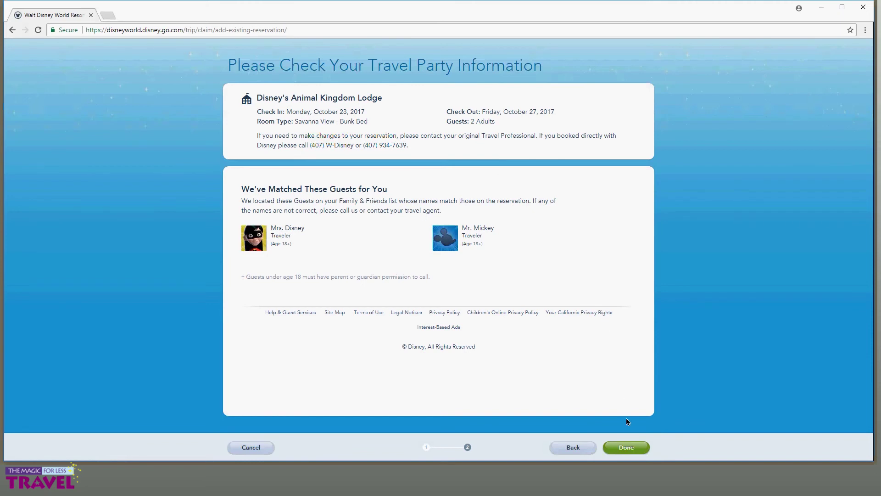
pyautogui.click(626, 448)
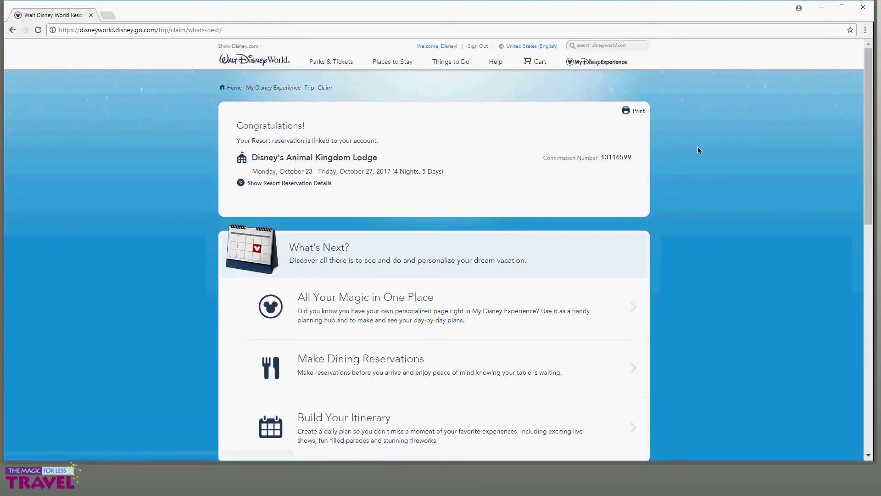
# Look over the linking confirmation page and reopen My Reservations and Tickets to review the hotel, ticket and dining sections.
pyautogui.scroll(-1, 698, 147)
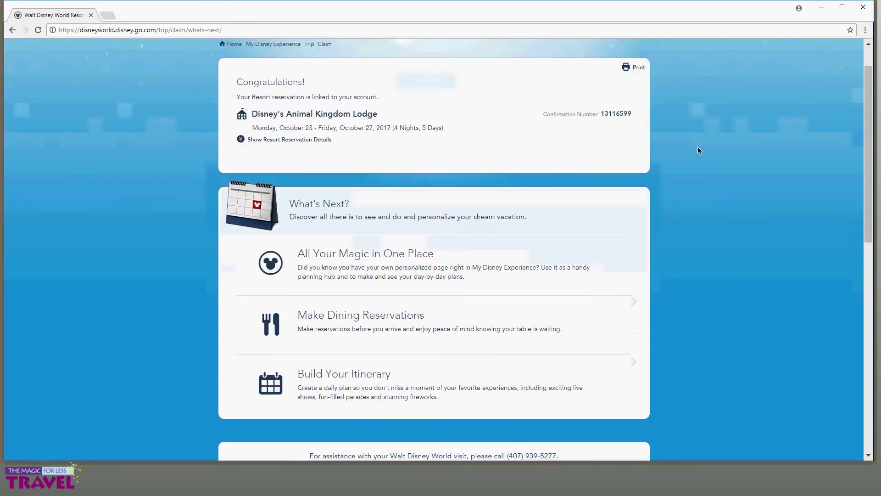
pyautogui.scroll(1, 698, 147)
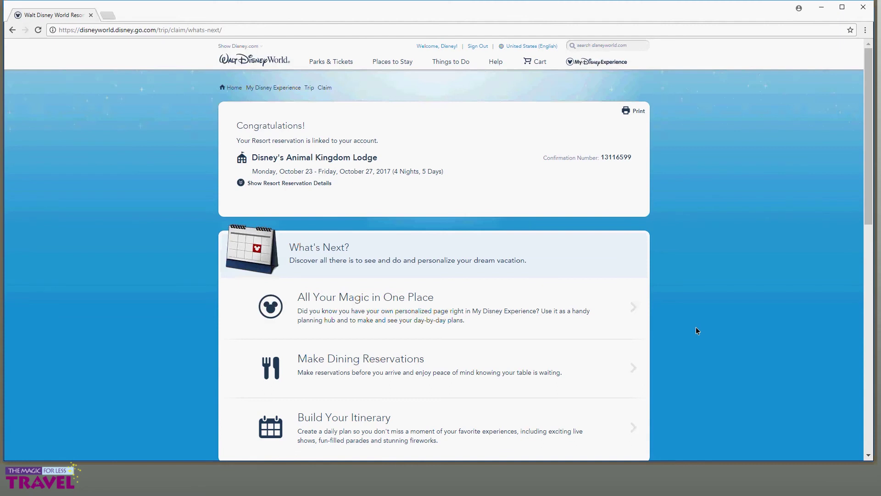
pyautogui.moveTo(598, 67)
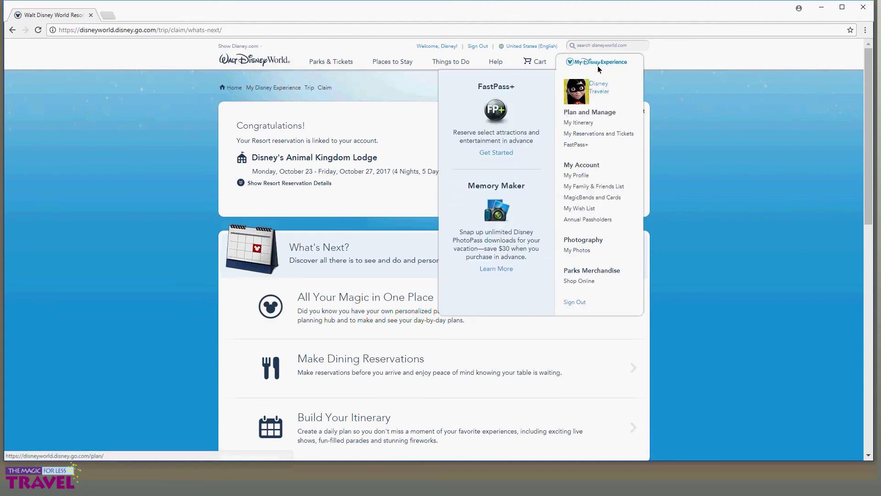
pyautogui.click(586, 134)
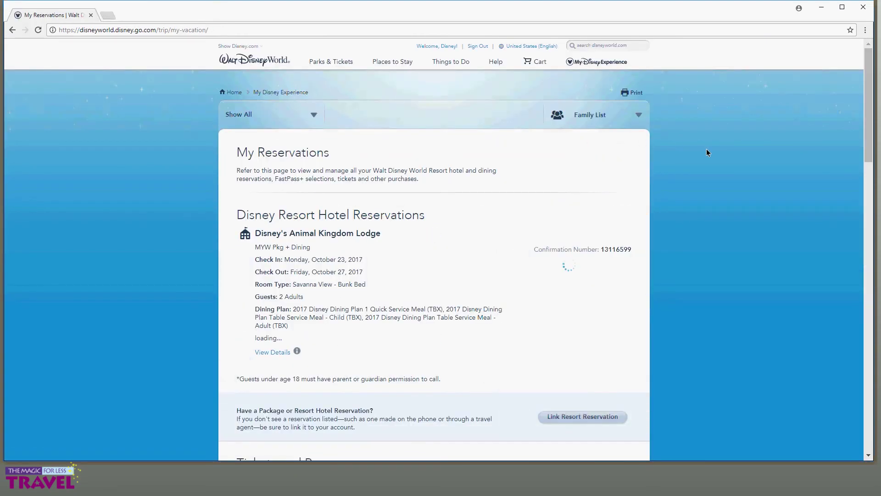
pyautogui.scroll(-2, 430, 238)
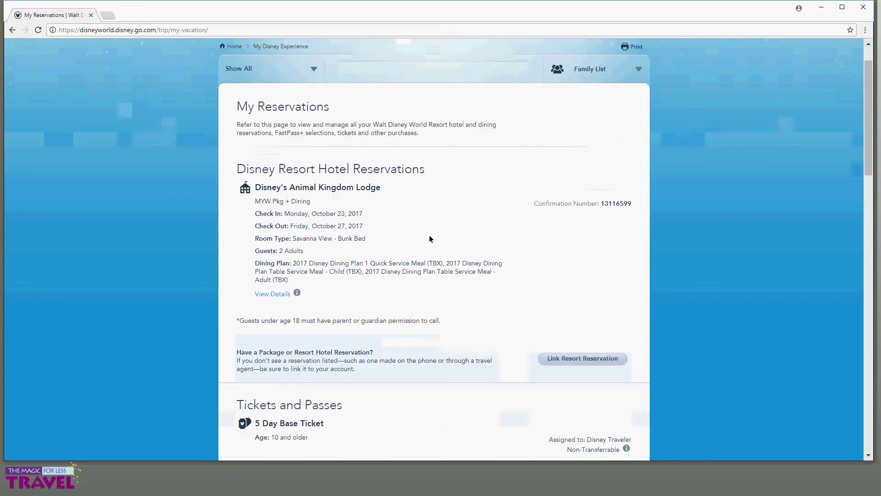
pyautogui.scroll(-2, 429, 238)
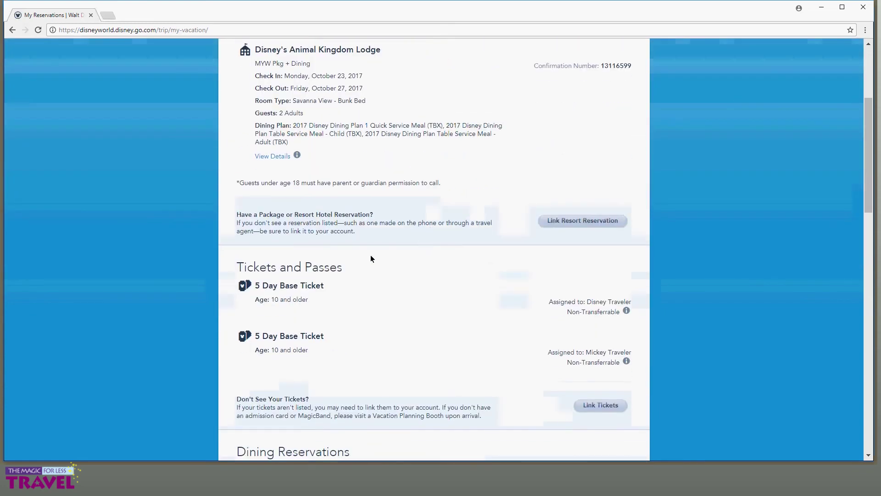
pyautogui.scroll(-3, 410, 316)
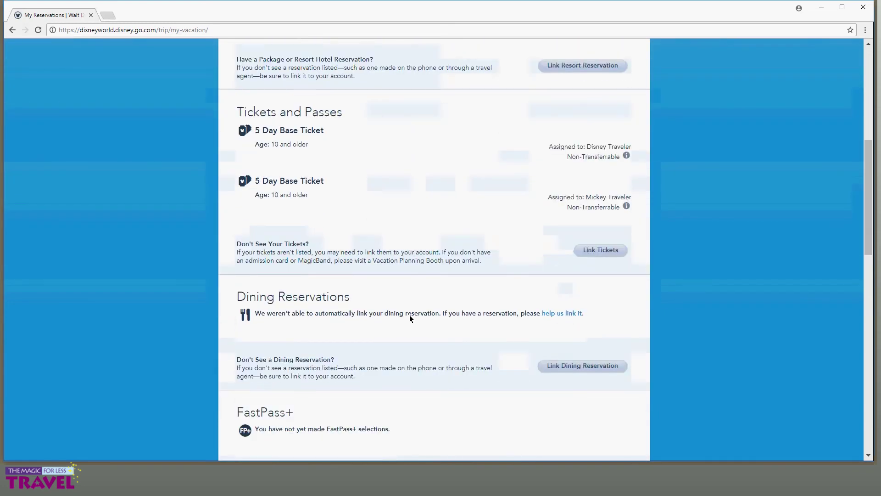
pyautogui.scroll(6, 409, 319)
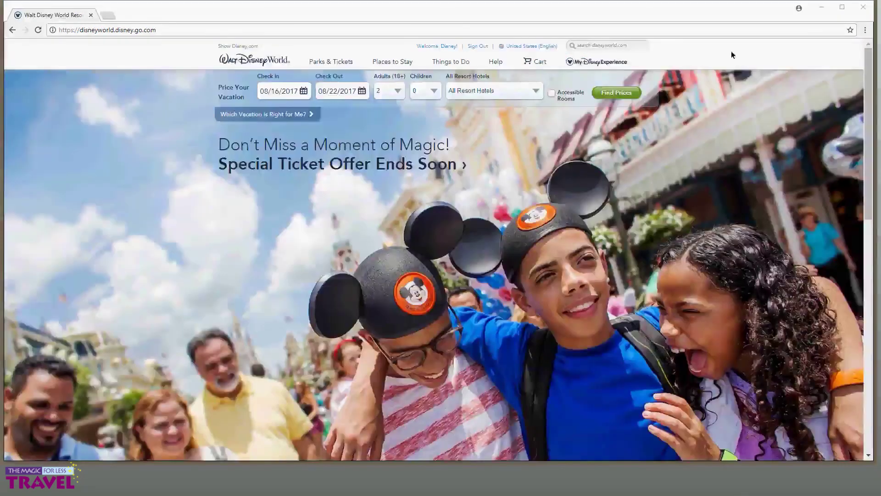
pyautogui.scroll(-1, 698, 120)
pyautogui.scroll(1, 674, 164)
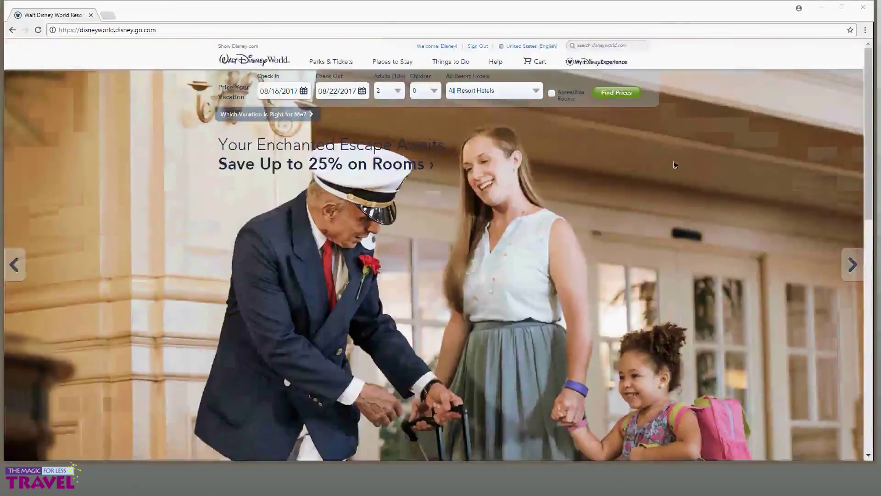
pyautogui.scroll(-1, 678, 165)
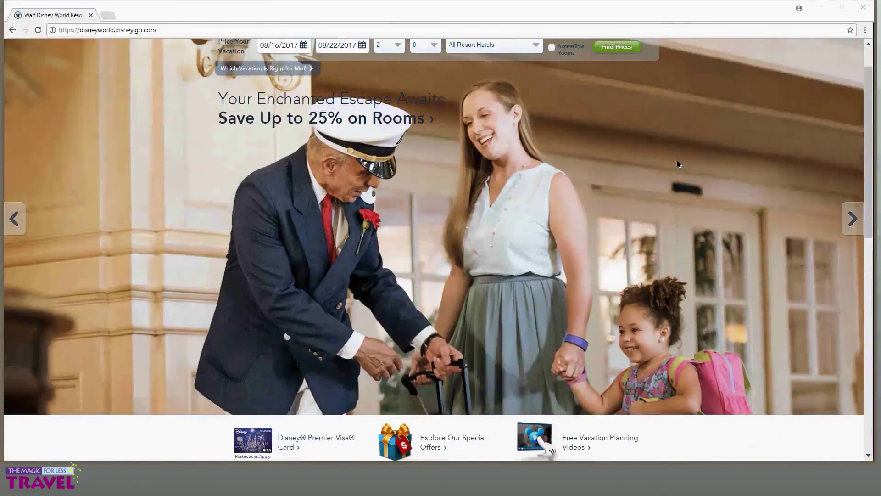